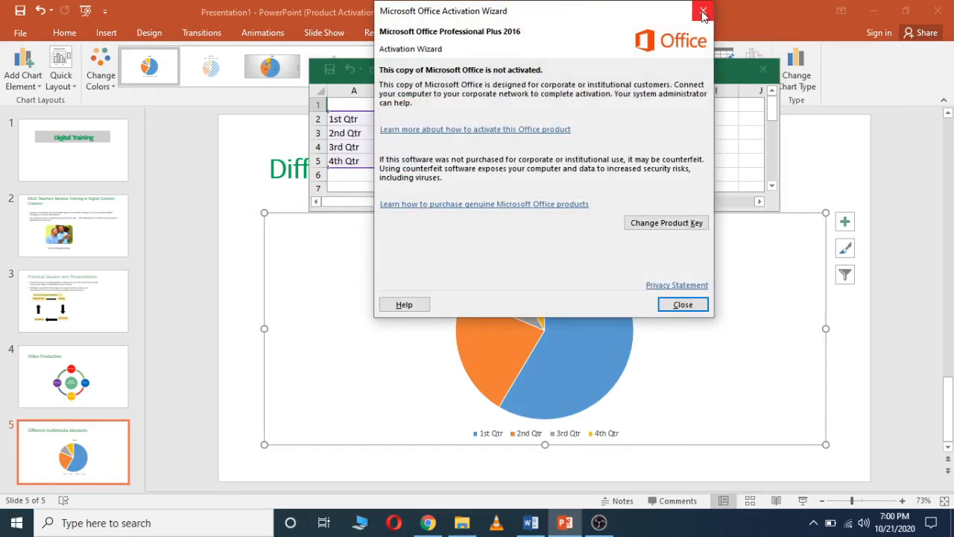
Step: Dismiss the activation notice and replace the 1st Qtr category in the chart data with Images
{"action": "left_click", "coordinate": [703, 11]}
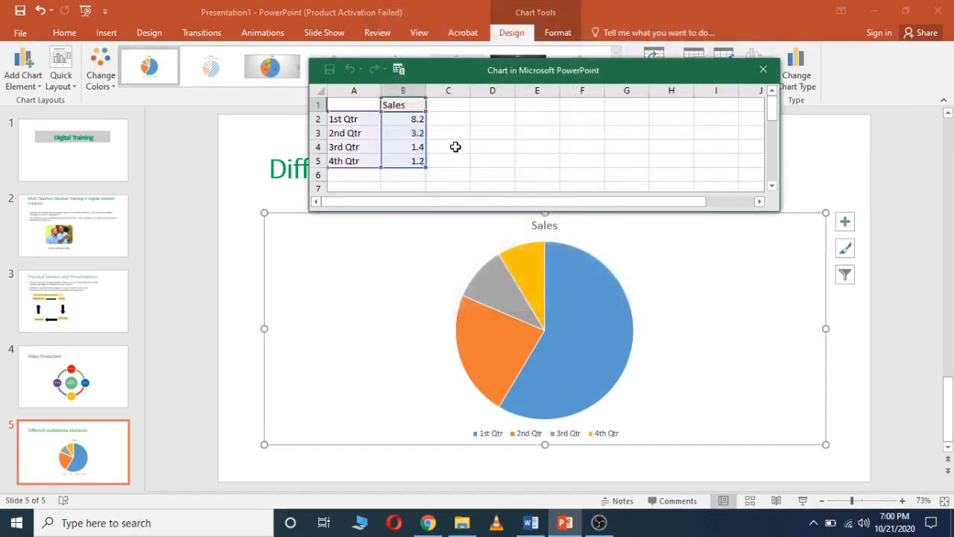
{"action": "double_click", "coordinate": [364, 120]}
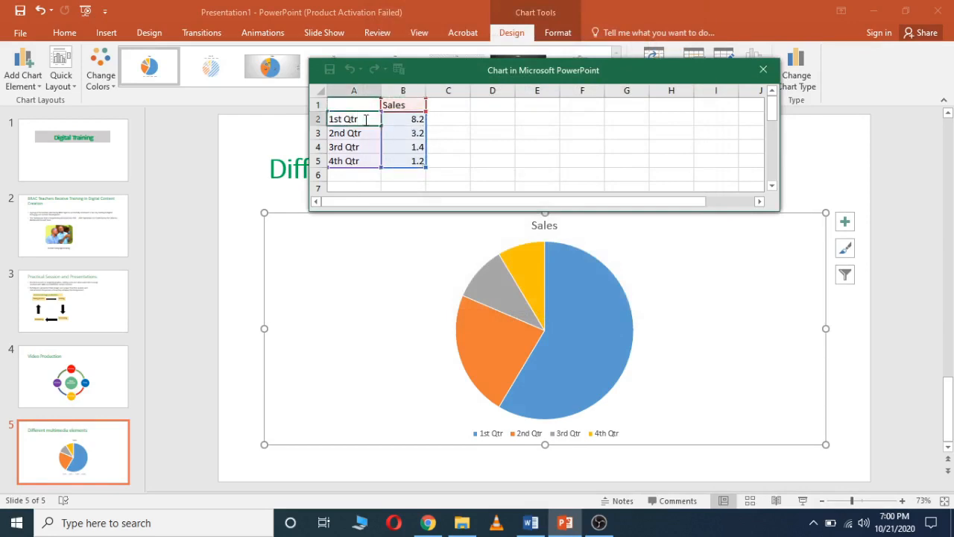
{"action": "left_click_drag", "start_coordinate": [366, 119], "coordinate": [331, 119]}
{"action": "key", "text": "BackSpace"}
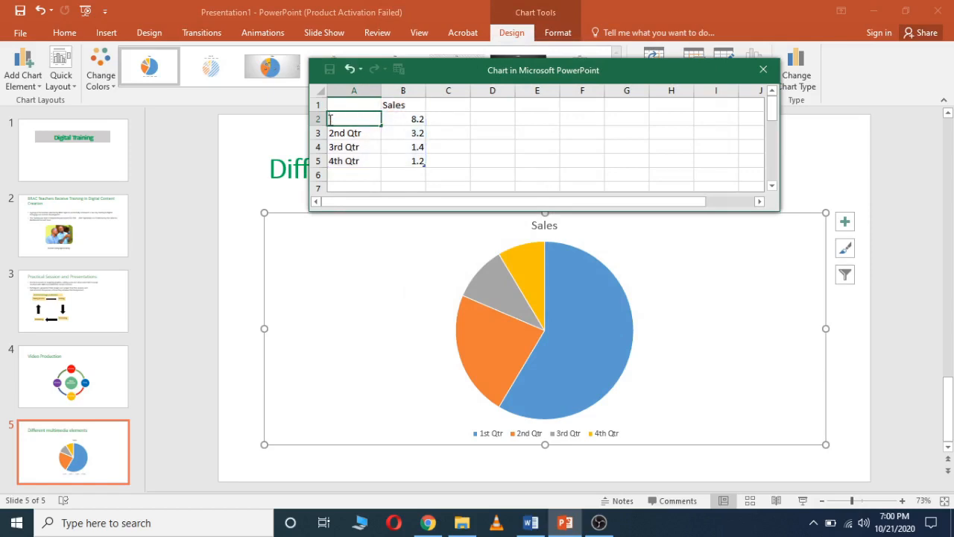
{"action": "type", "text": "Images"}
Step: Rename the 2nd Qtr category as Audio and the 3rd Qtr category as Video in the chart data
{"action": "left_click", "coordinate": [366, 133]}
{"action": "double_click", "coordinate": [366, 133]}
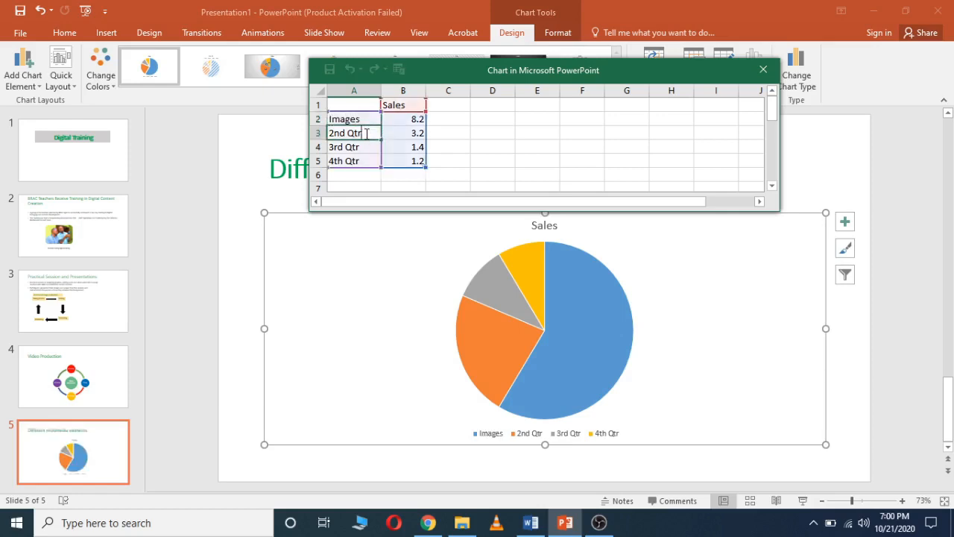
{"action": "left_click_drag", "start_coordinate": [366, 133], "coordinate": [326, 133]}
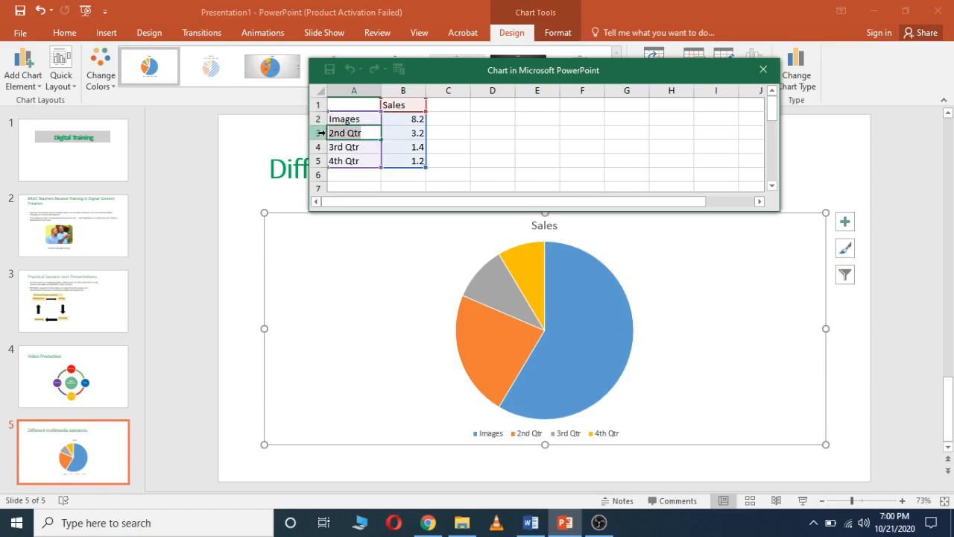
{"action": "type", "text": "Audio"}
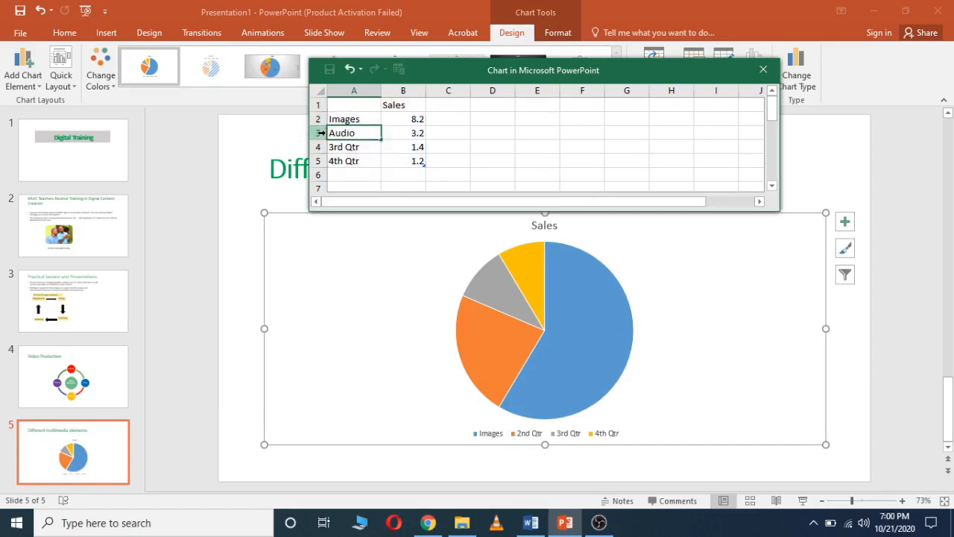
{"action": "left_click", "coordinate": [364, 148]}
{"action": "double_click", "coordinate": [365, 148]}
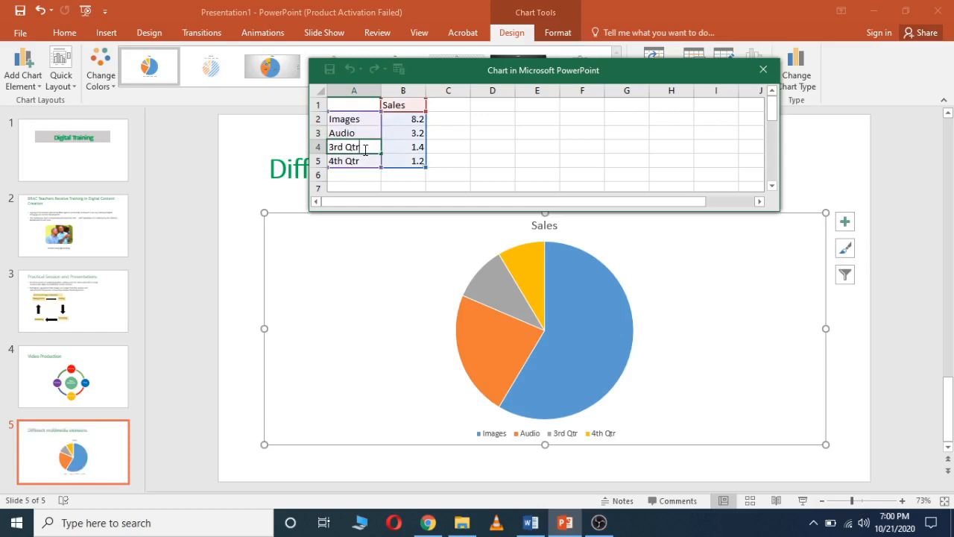
{"action": "left_click_drag", "start_coordinate": [365, 149], "coordinate": [329, 147]}
{"action": "key", "text": "BackSpace"}
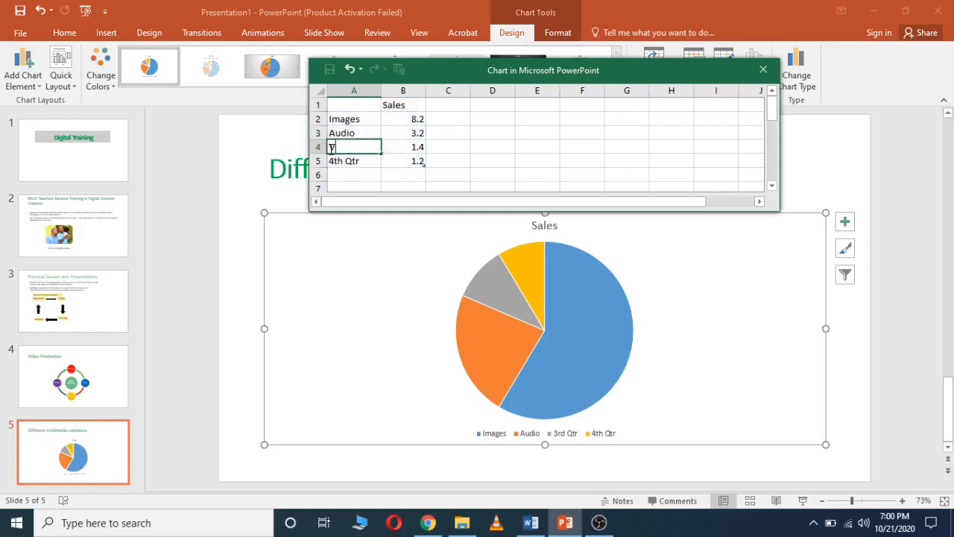
{"action": "type", "text": "Video"}
Step: Rename the 4th Qtr category as Text and add a fifth category, Graphics, in cell A6
{"action": "left_click", "coordinate": [367, 162]}
{"action": "double_click", "coordinate": [366, 163]}
{"action": "left_click_drag", "start_coordinate": [366, 163], "coordinate": [321, 162]}
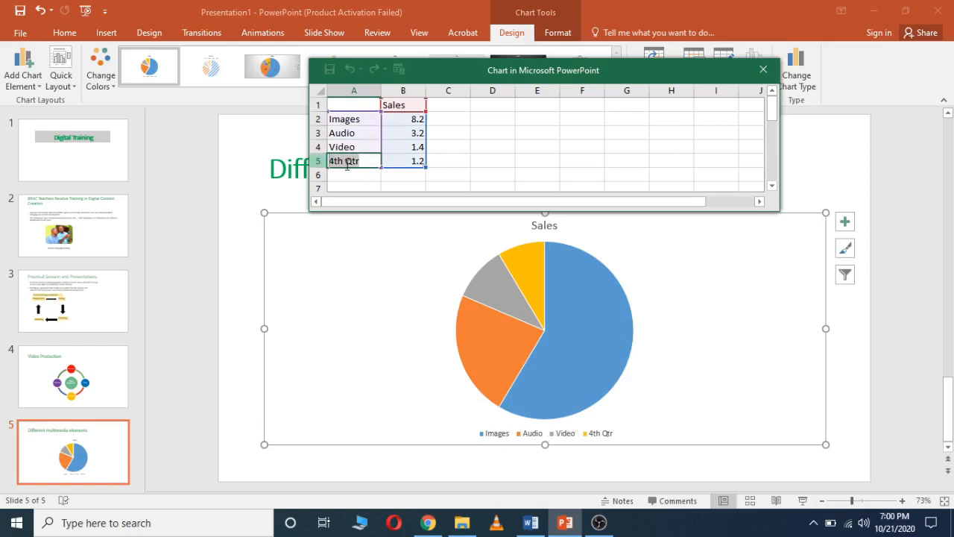
{"action": "type", "text": "Text"}
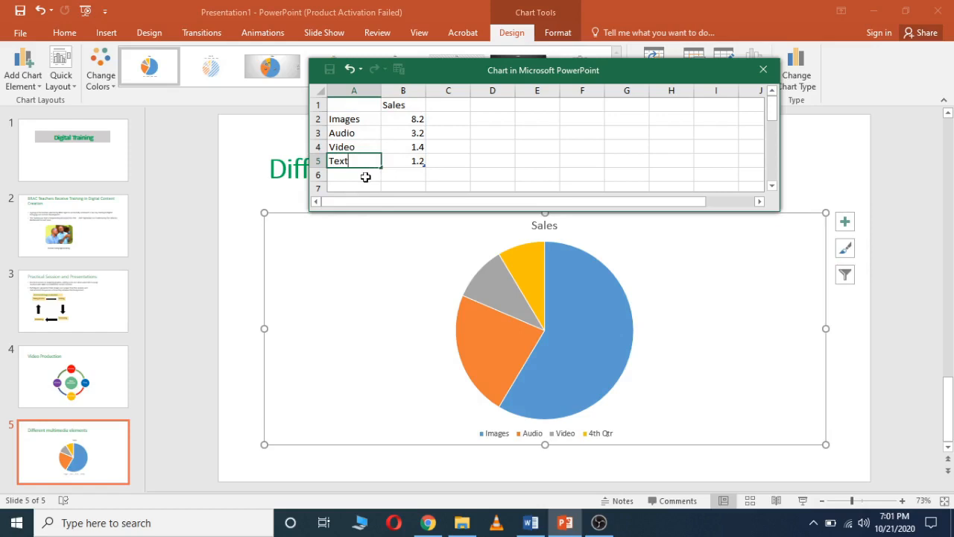
{"action": "double_click", "coordinate": [365, 176]}
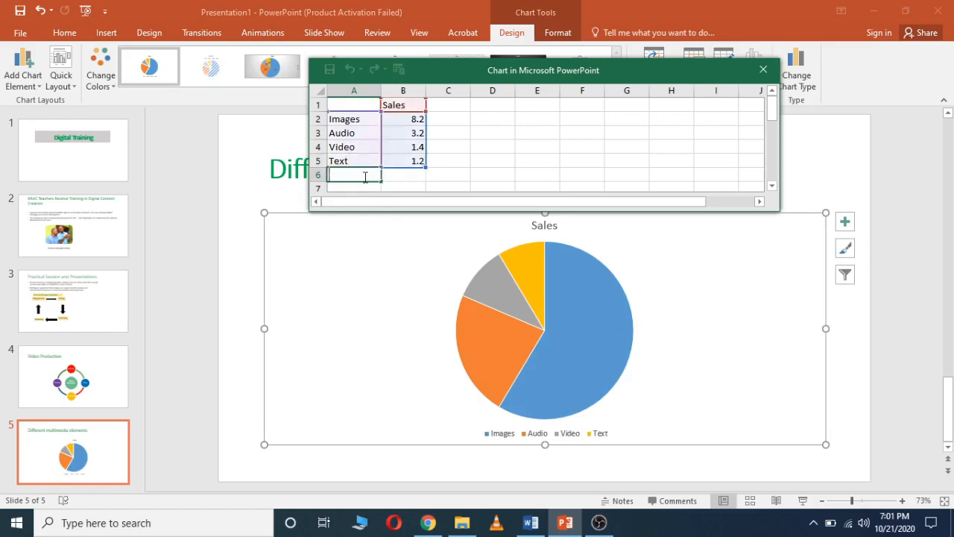
{"action": "type", "text": "Gr"}
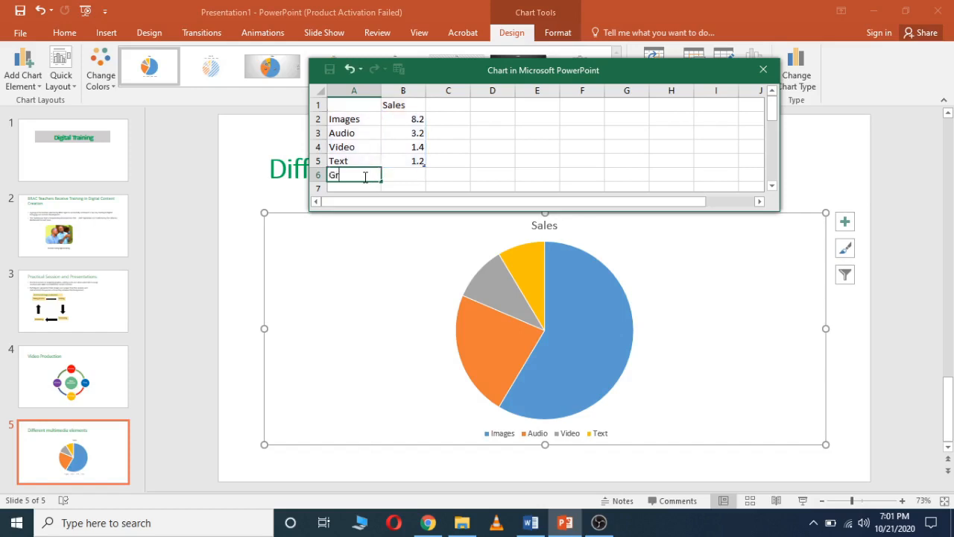
{"action": "type", "text": "aphics"}
Step: Replace the Sales header in the chart data with Numbers and enter Elements as the header in cell A1
{"action": "left_click", "coordinate": [397, 106]}
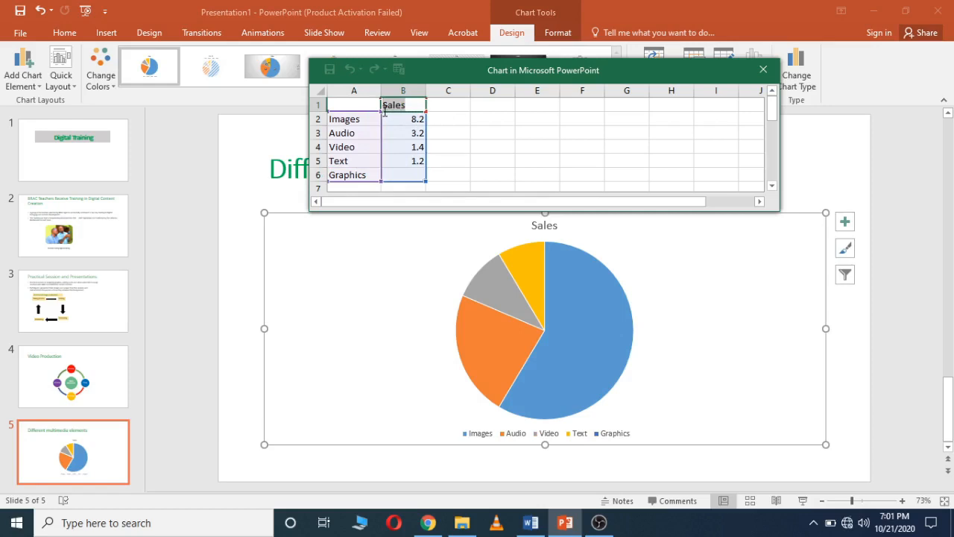
{"action": "key", "text": "BackSpace"}
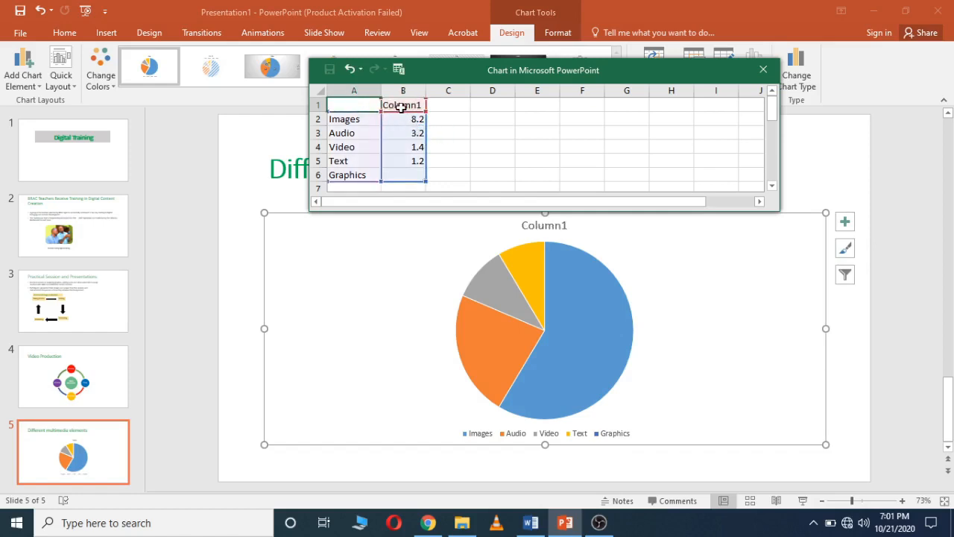
{"action": "double_click", "coordinate": [401, 105]}
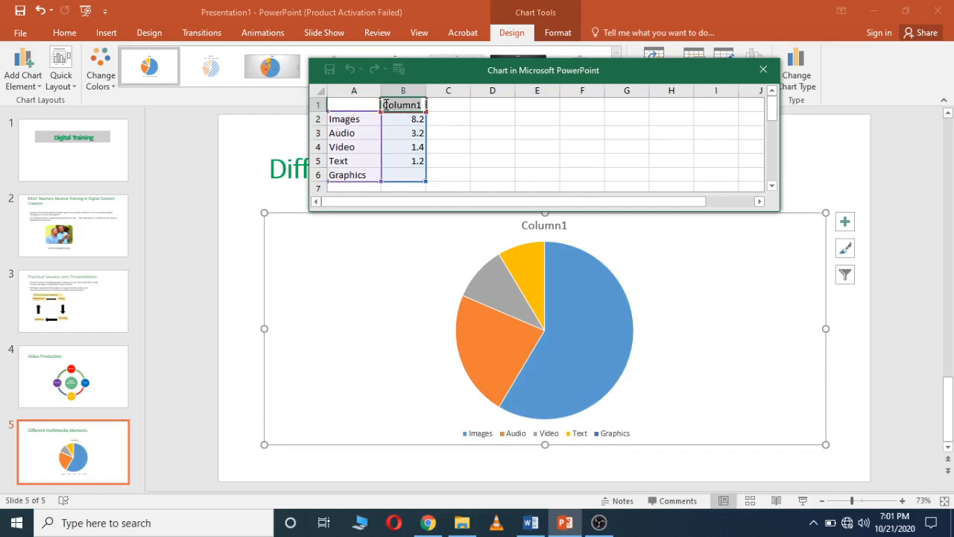
{"action": "key", "text": "Delete"}
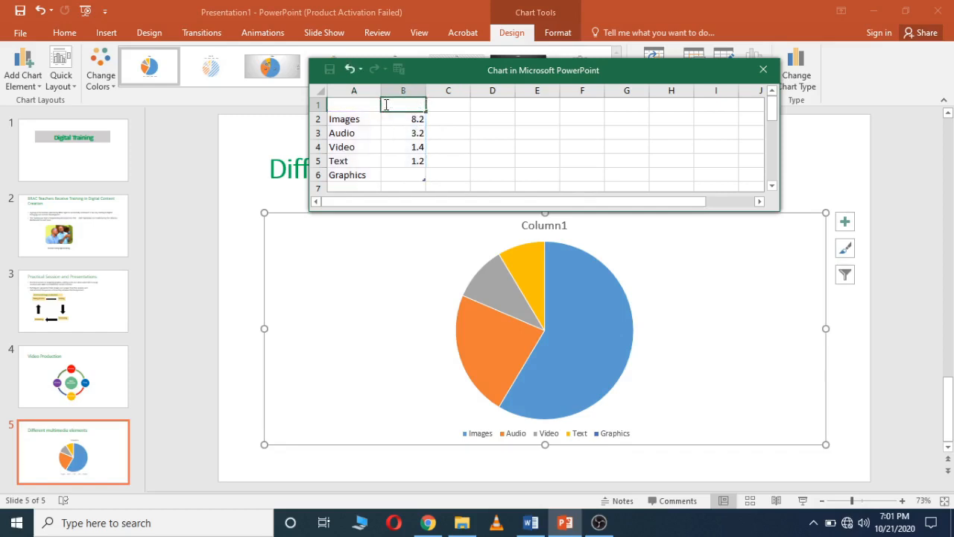
{"action": "type", "text": "Numbers"}
{"action": "left_click", "coordinate": [367, 105]}
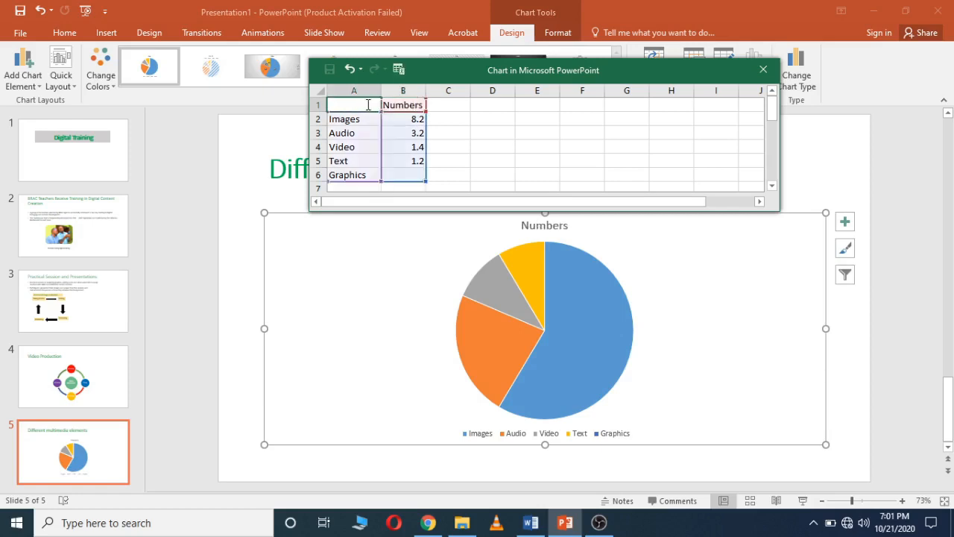
{"action": "type", "text": "E"}
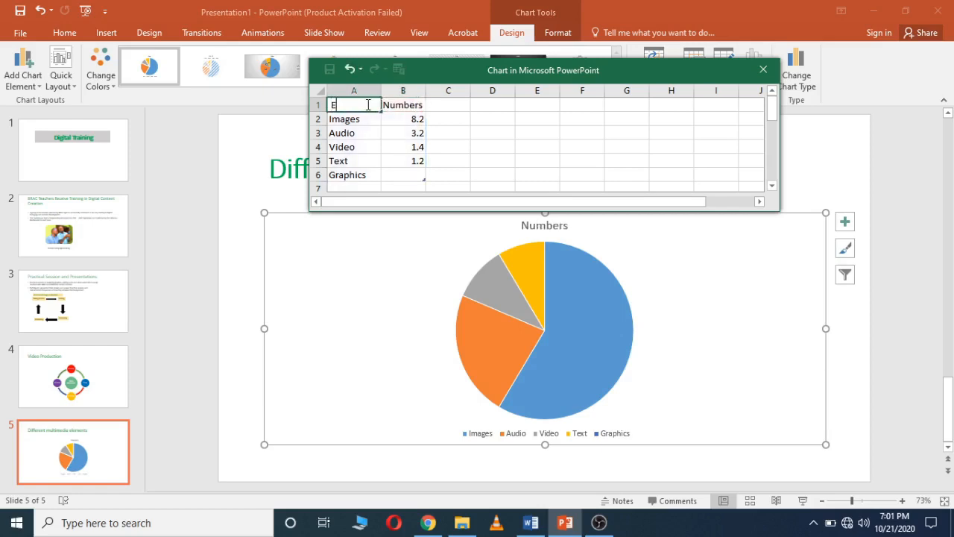
{"action": "type", "text": "lements"}
Step: Set the Video value to 50 and the Images value to 20 in the Numbers column
{"action": "left_click", "coordinate": [415, 119]}
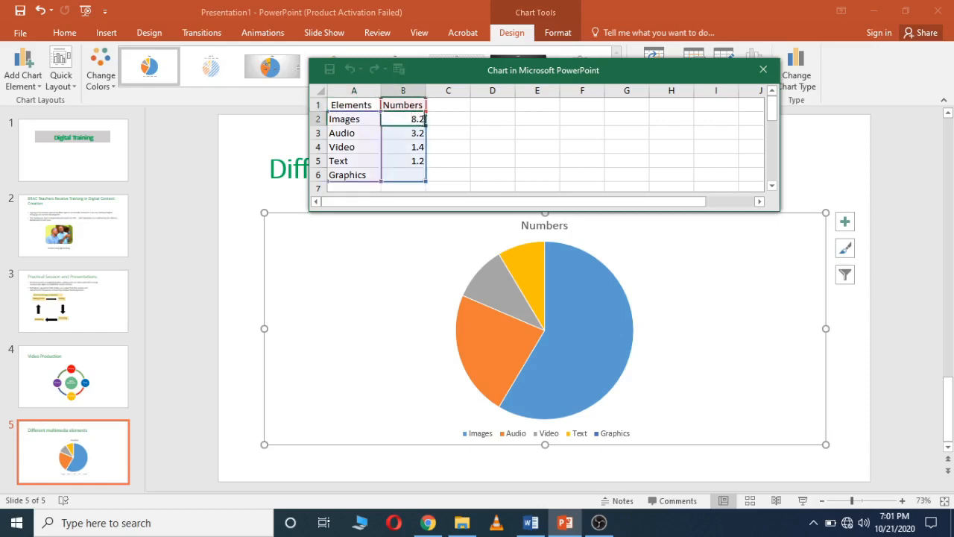
{"action": "left_click_drag", "start_coordinate": [425, 119], "coordinate": [411, 120]}
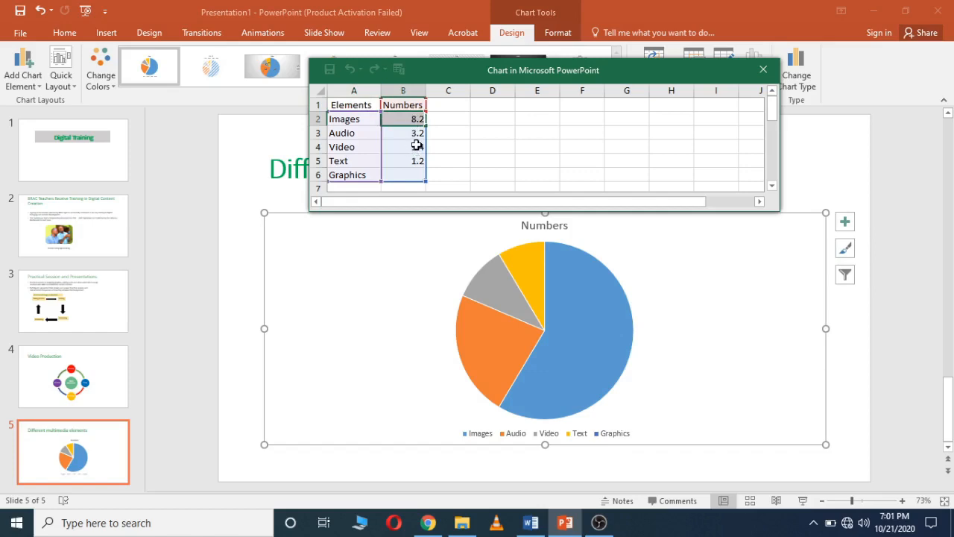
{"action": "left_click", "coordinate": [417, 146]}
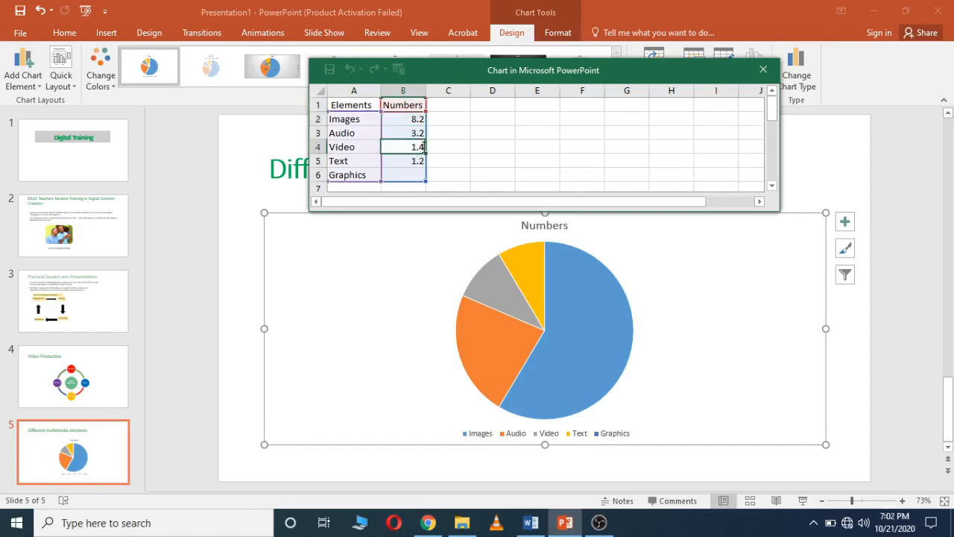
{"action": "key", "text": "BackSpace"}
{"action": "key", "text": "BackSpace"}
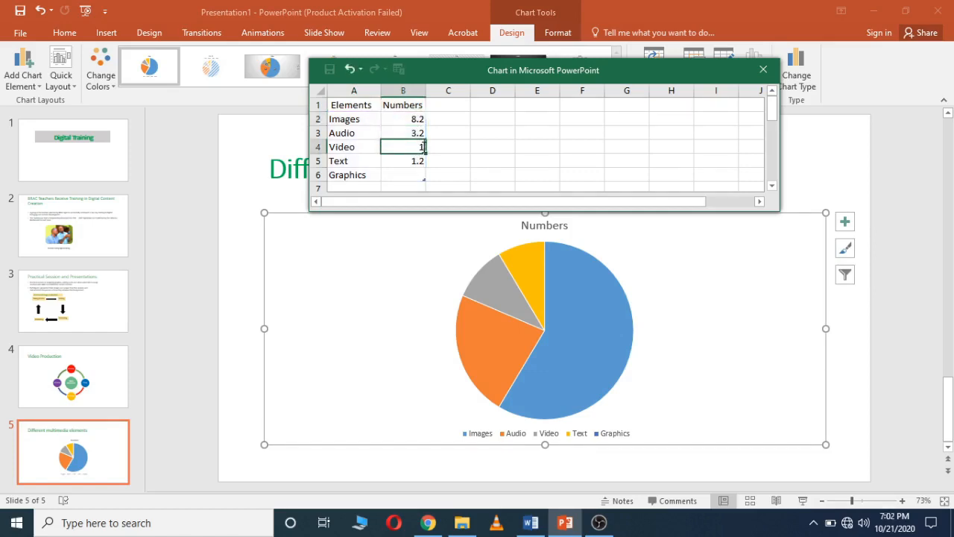
{"action": "key", "text": "BackSpace"}
{"action": "type", "text": "50"}
{"action": "left_click", "coordinate": [419, 119]}
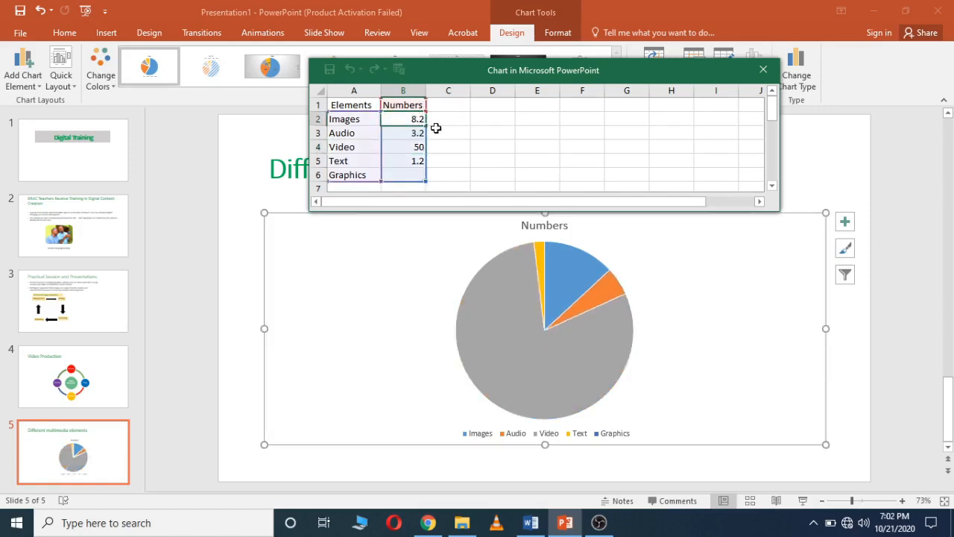
{"action": "type", "text": "8"}
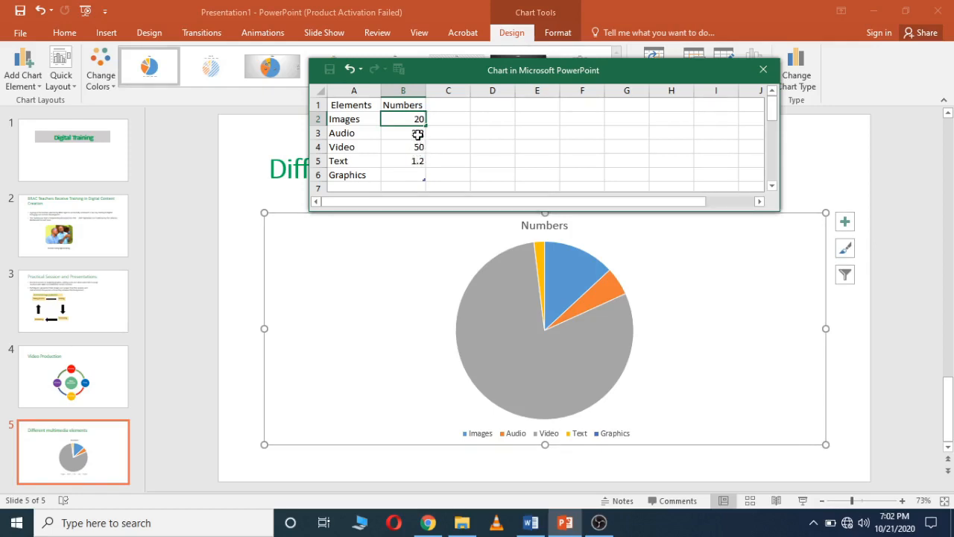
Step: Enter 15 as the Graphics value and set the Audio value to 10 in the chart data
{"action": "left_click", "coordinate": [417, 134]}
{"action": "left_click", "coordinate": [418, 176]}
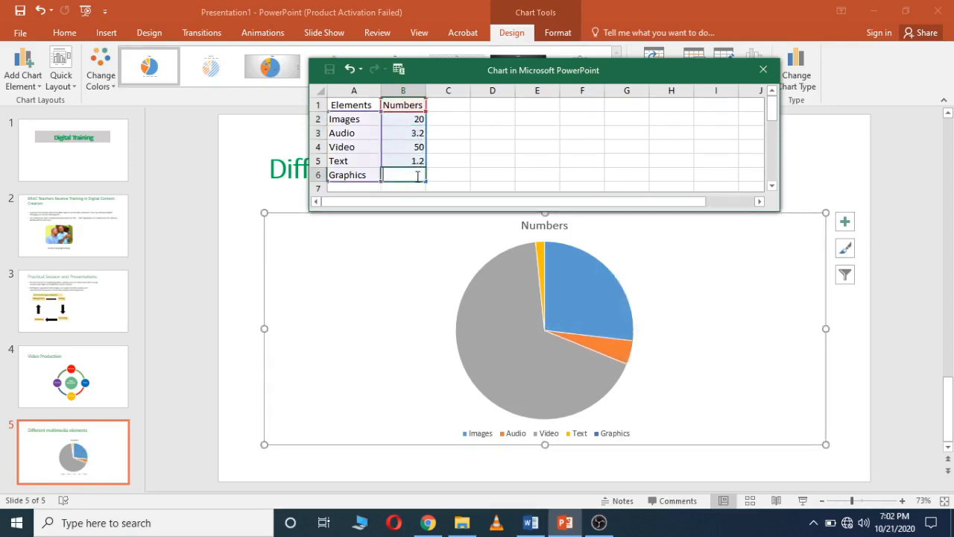
{"action": "double_click", "coordinate": [417, 176]}
{"action": "type", "text": "15"}
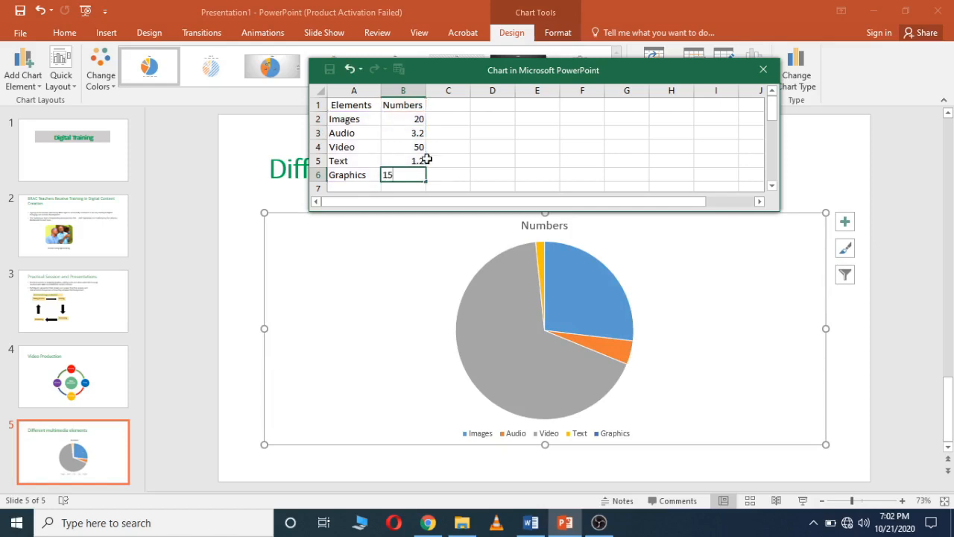
{"action": "left_click", "coordinate": [414, 134]}
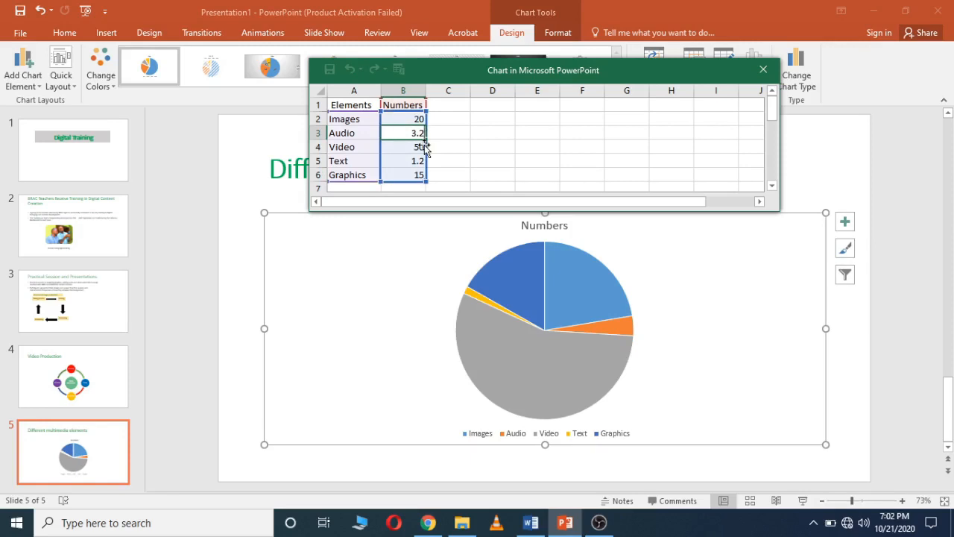
{"action": "type", "text": "3"}
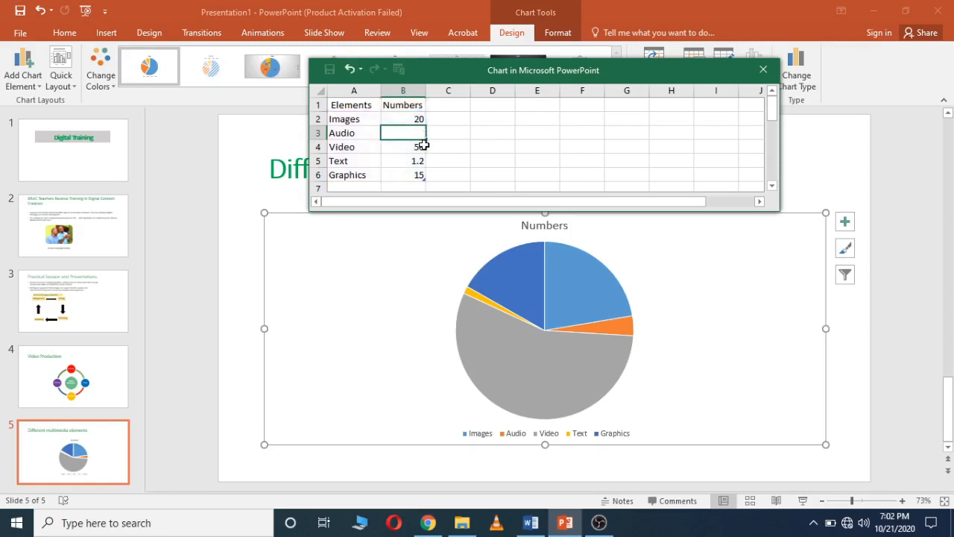
{"action": "type", "text": "10"}
Step: Remove the decimal digit from the Text row's value and close the chart data sheet
{"action": "left_click", "coordinate": [422, 161]}
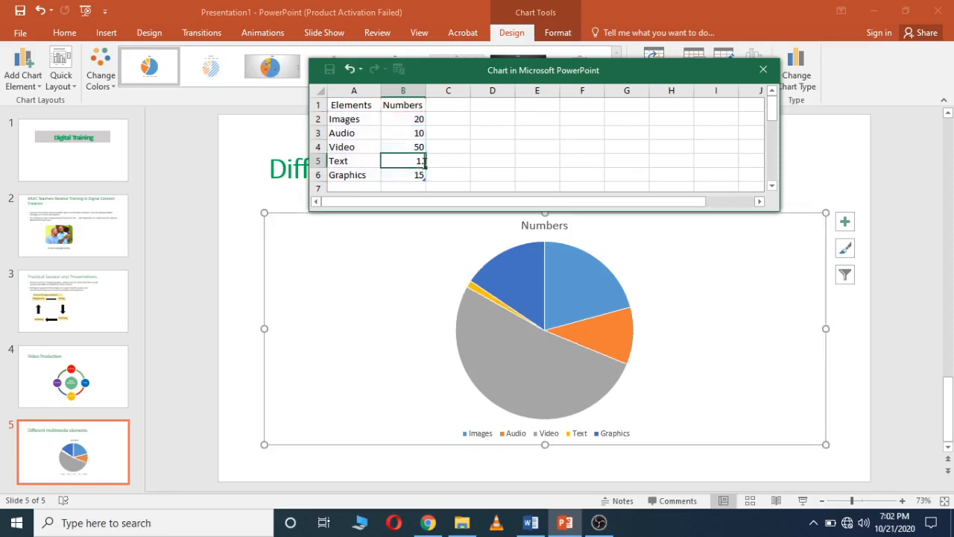
{"action": "key", "text": "Delete"}
{"action": "left_click", "coordinate": [768, 72]}
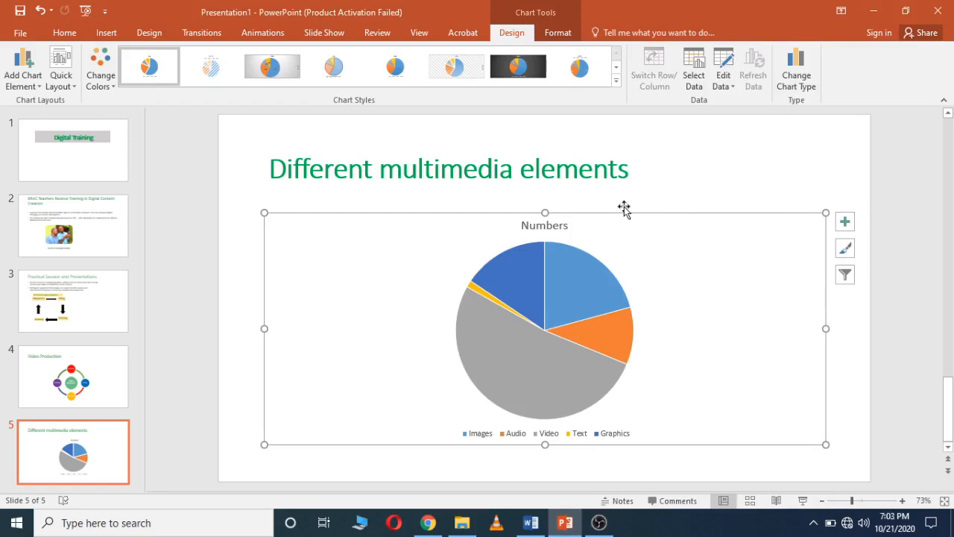
Step: Apply the chart style with the dark gradient background to the pie chart and select its pie series
{"action": "mouse_move", "coordinate": [552, 362]}
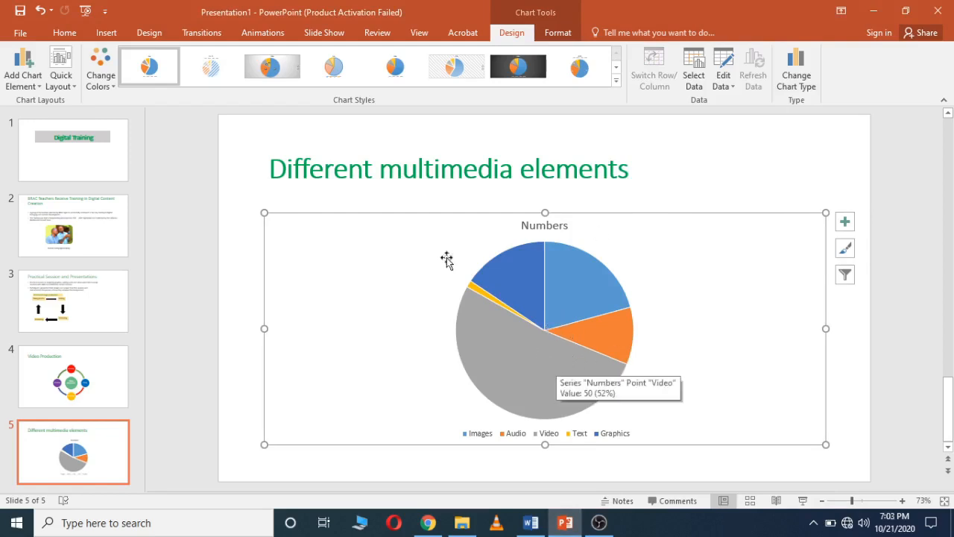
{"action": "left_click", "coordinate": [616, 81]}
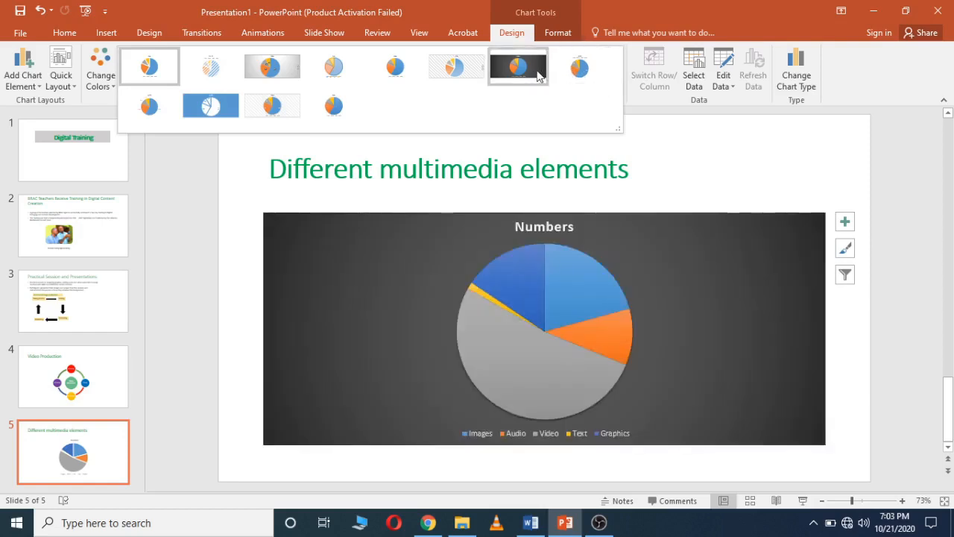
{"action": "left_click", "coordinate": [538, 68]}
{"action": "left_click", "coordinate": [616, 82]}
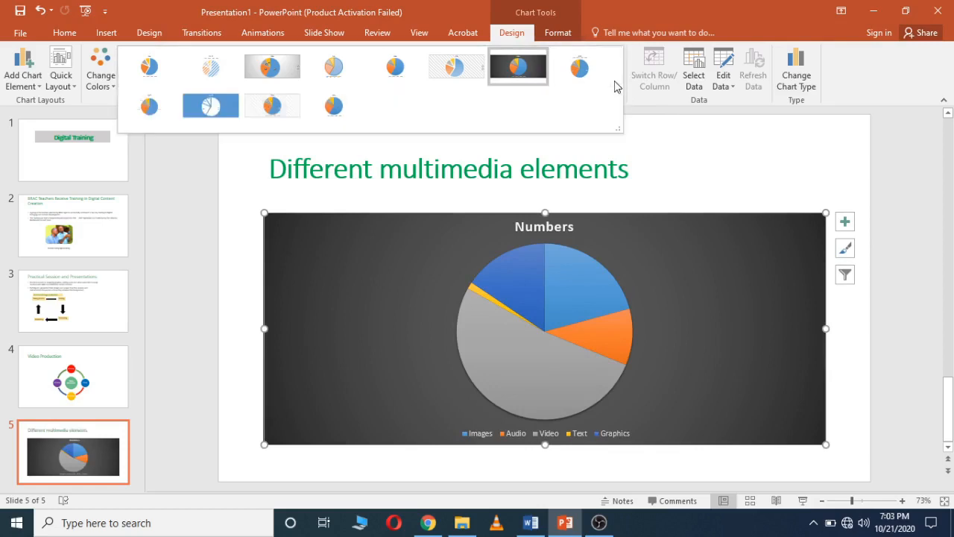
{"action": "left_click", "coordinate": [520, 70]}
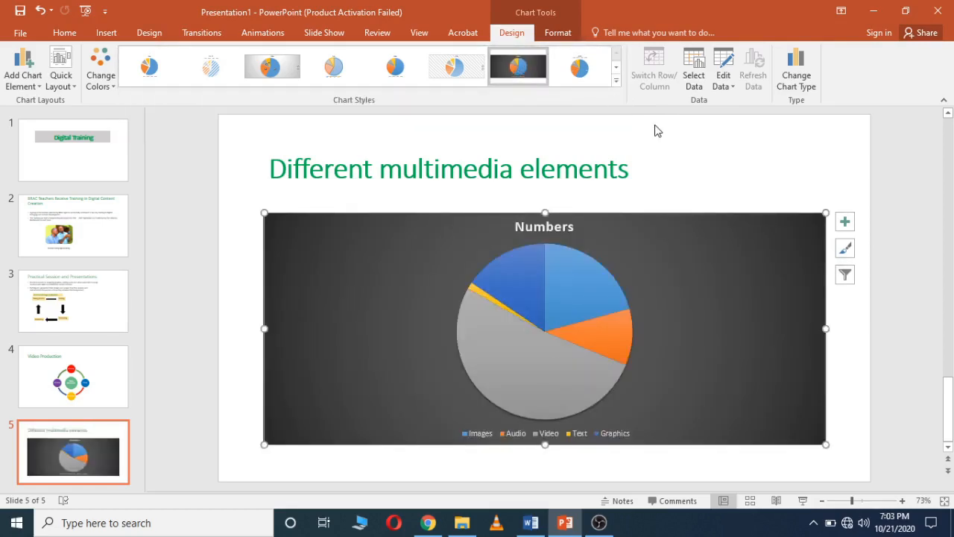
{"action": "left_click", "coordinate": [650, 150]}
{"action": "left_click", "coordinate": [560, 319]}
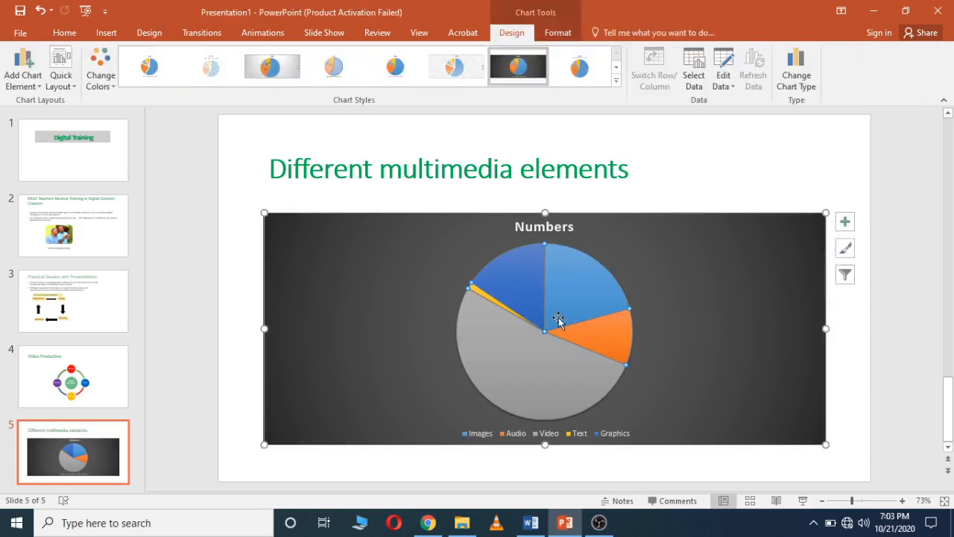